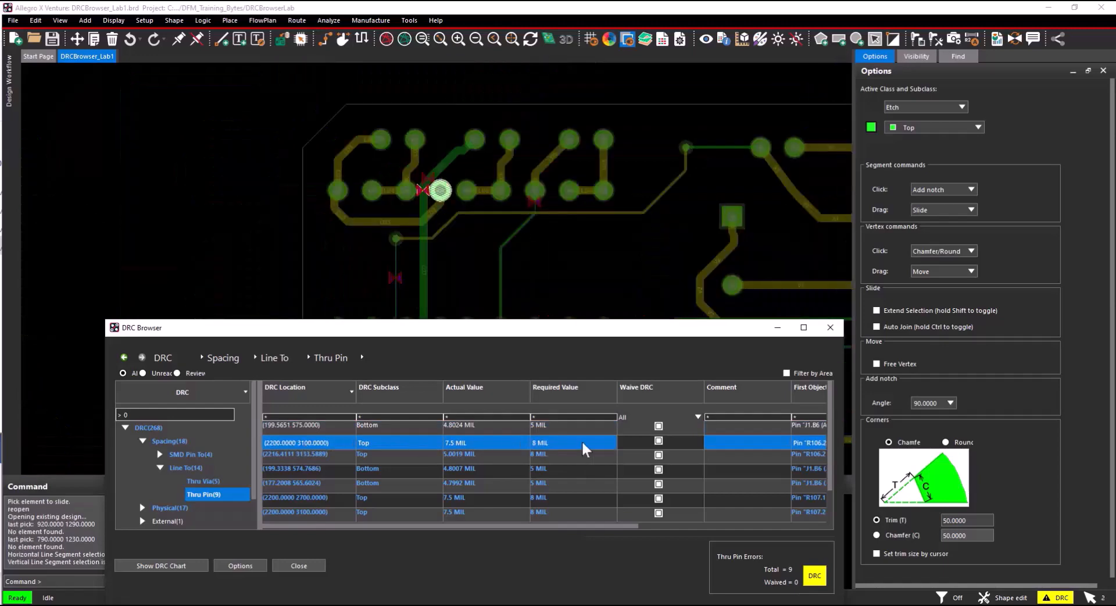
# - Waive the Top-layer Thru Pin error at (2200.0000 3100.0000) with the comment "waive"
pyautogui.click(658, 440)
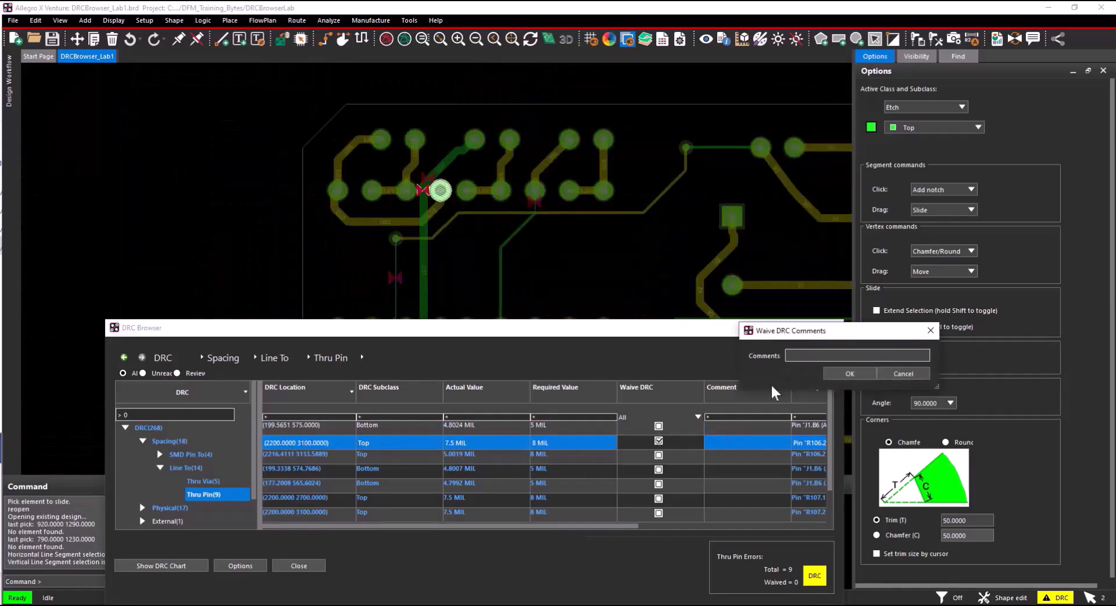
pyautogui.write('waive')
pyautogui.click(850, 374)
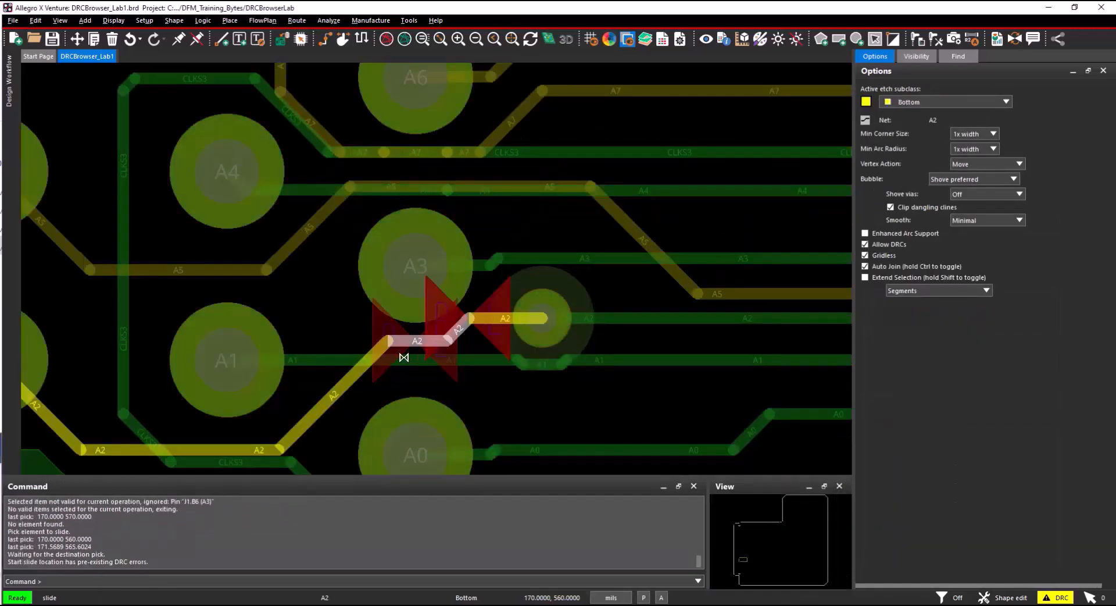
# - Slide the A2 trace segments on Bottom down away from pin A3 and return to the DRC Browser
pyautogui.click(404, 359)
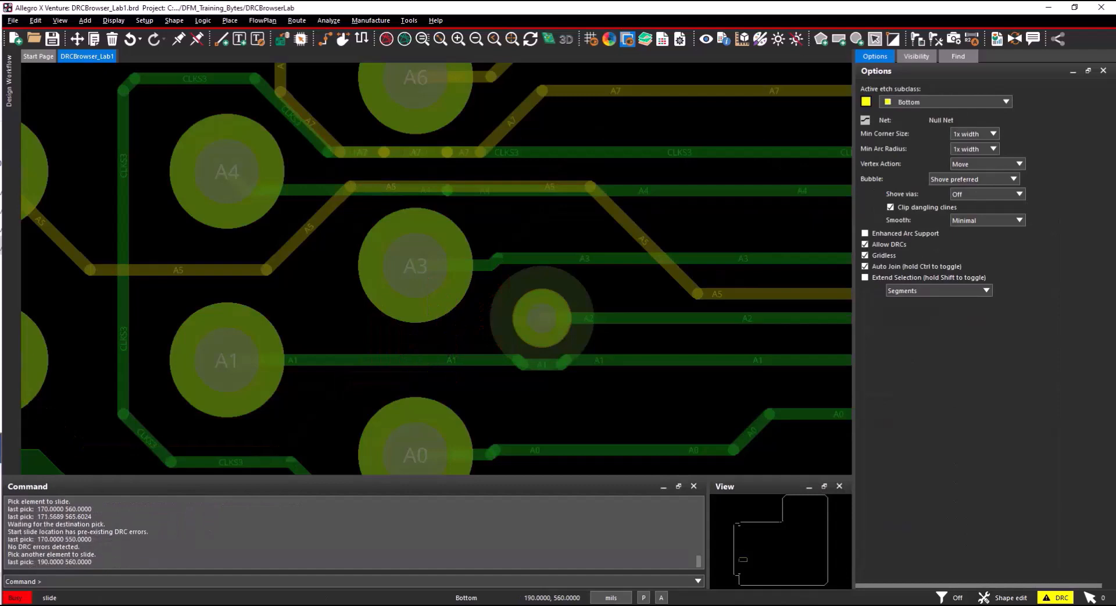
pyautogui.click(441, 340)
pyautogui.click(460, 340)
pyautogui.hotkey('alt', 'Tab')
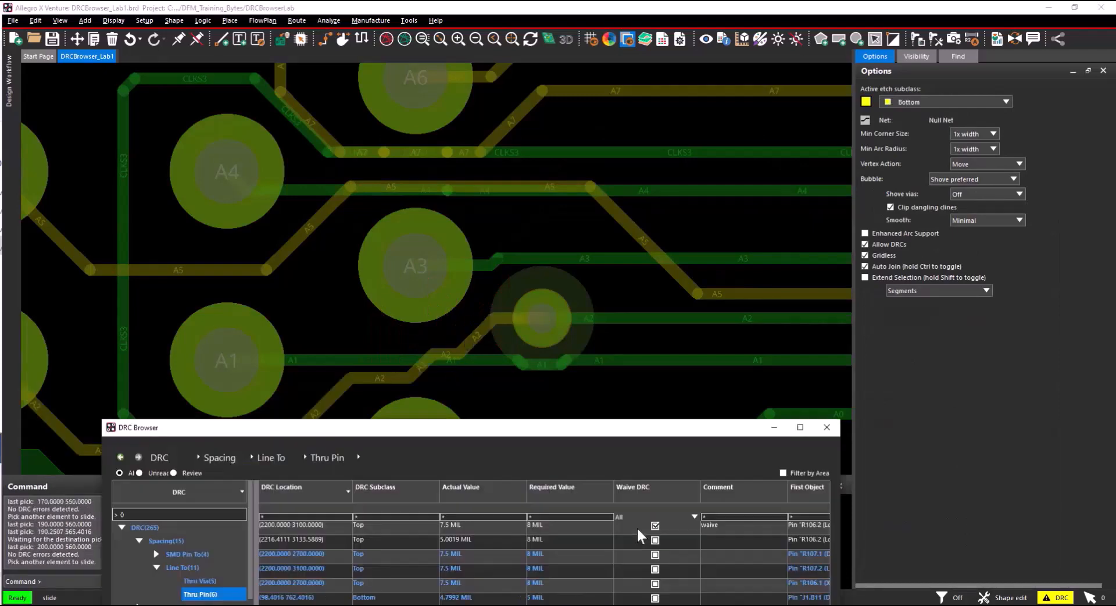
pyautogui.moveTo(718, 424); pyautogui.dragTo(766, 270)
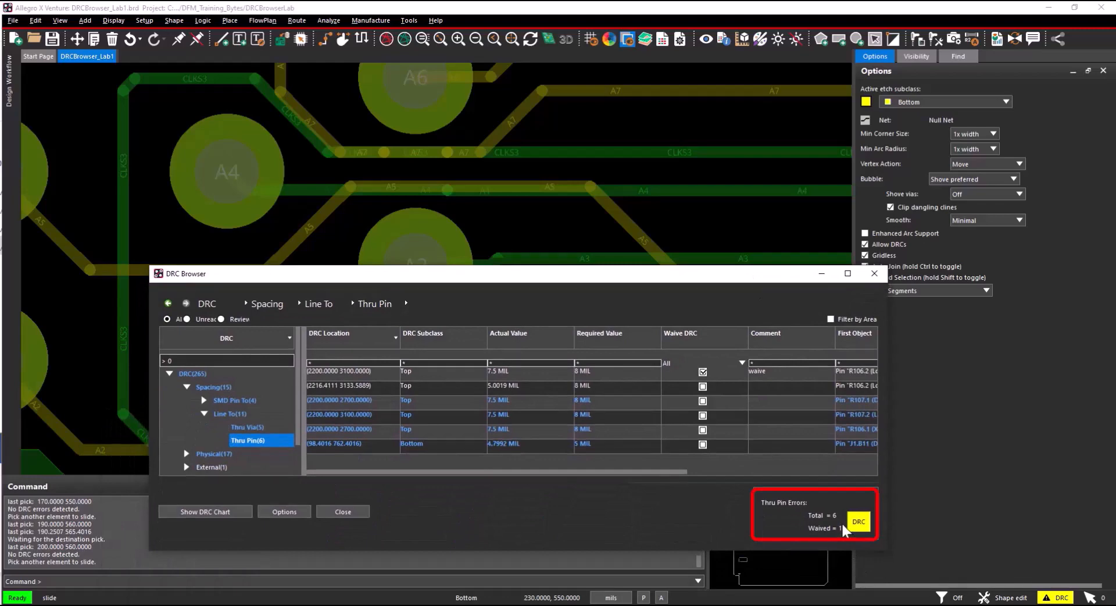
# - Accept the DRC Browser options with Constraint view as the DRC display view, and reopen the DRC Browser
pyautogui.click(295, 511)
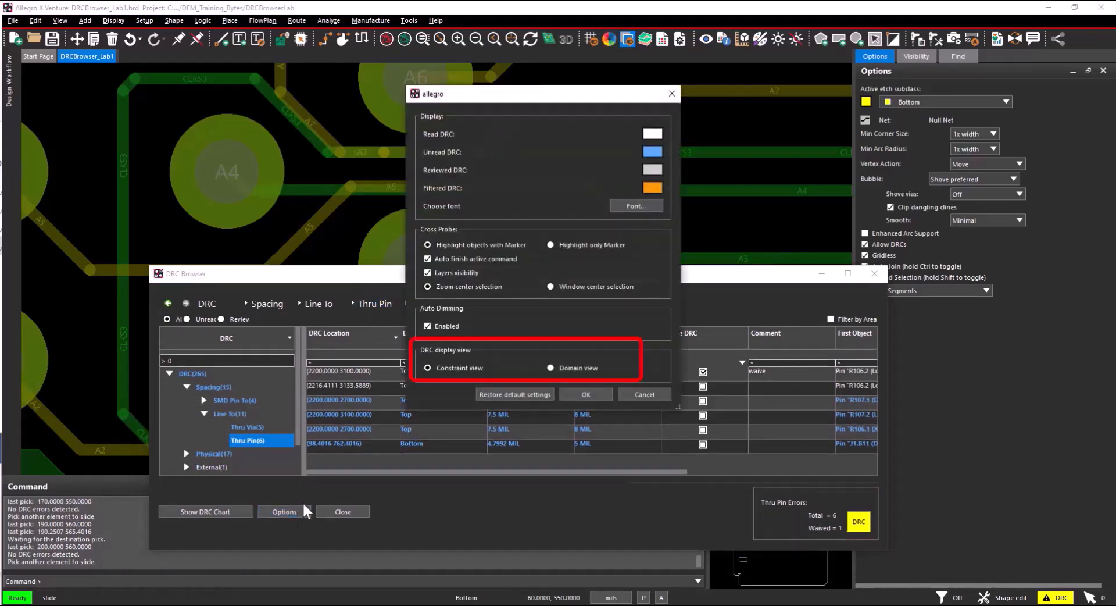
pyautogui.click(587, 395)
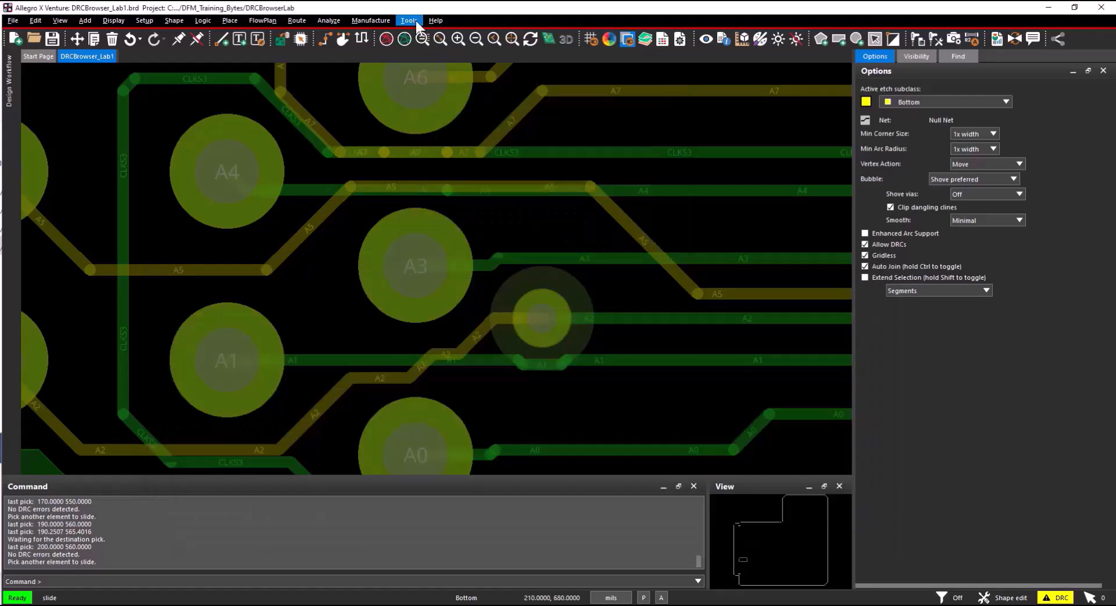
pyautogui.click(416, 20)
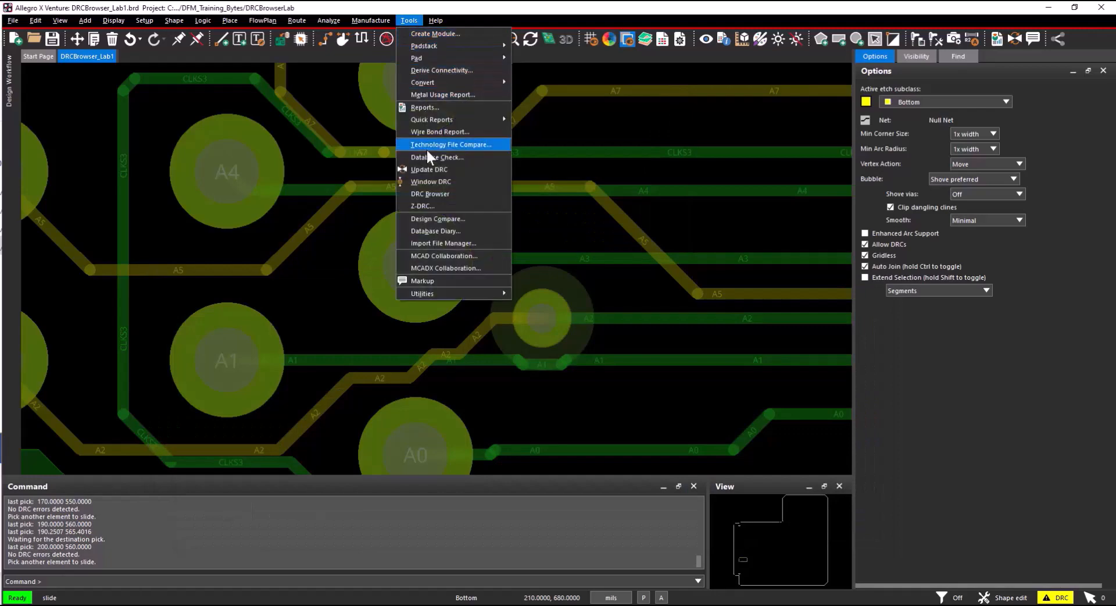
pyautogui.click(429, 188)
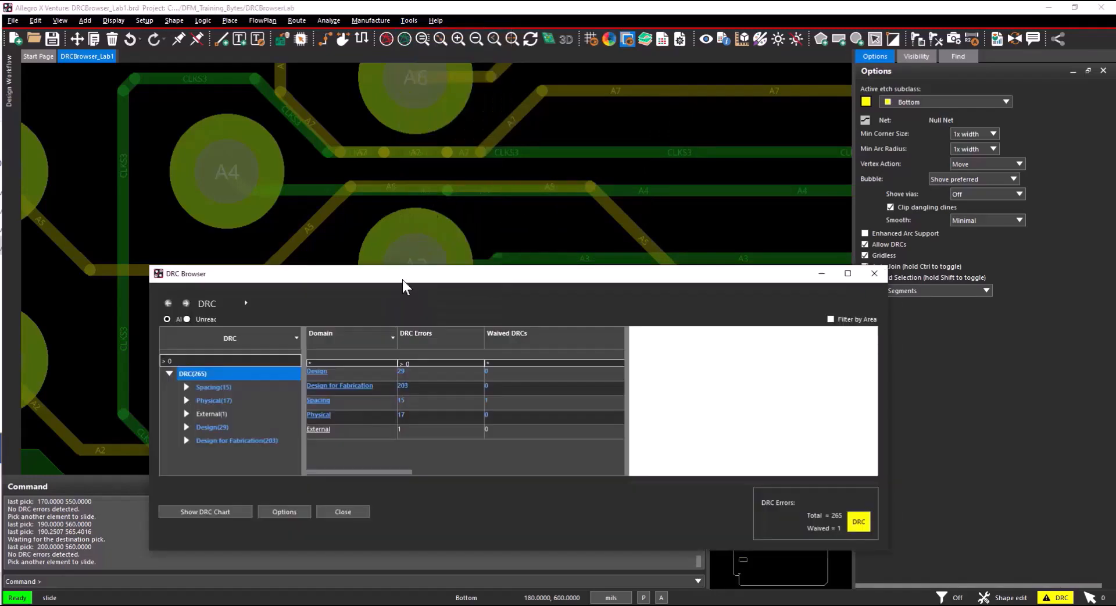
pyautogui.moveTo(405, 285); pyautogui.dragTo(408, 238)
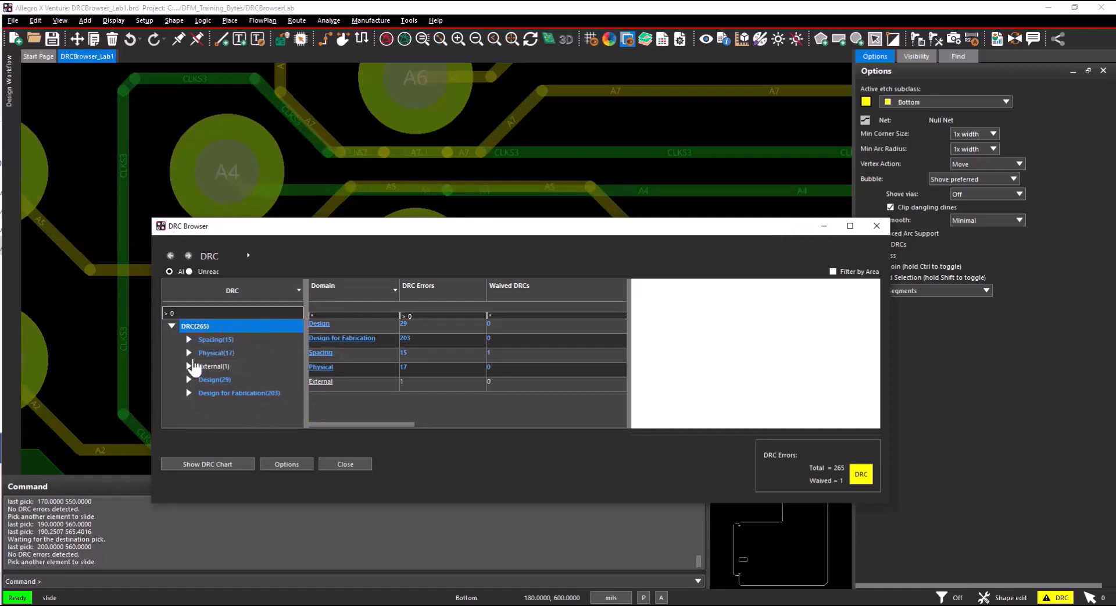
# - Expand every branch of the DRC tree and collapse the branches under Spacing
pyautogui.click(189, 339)
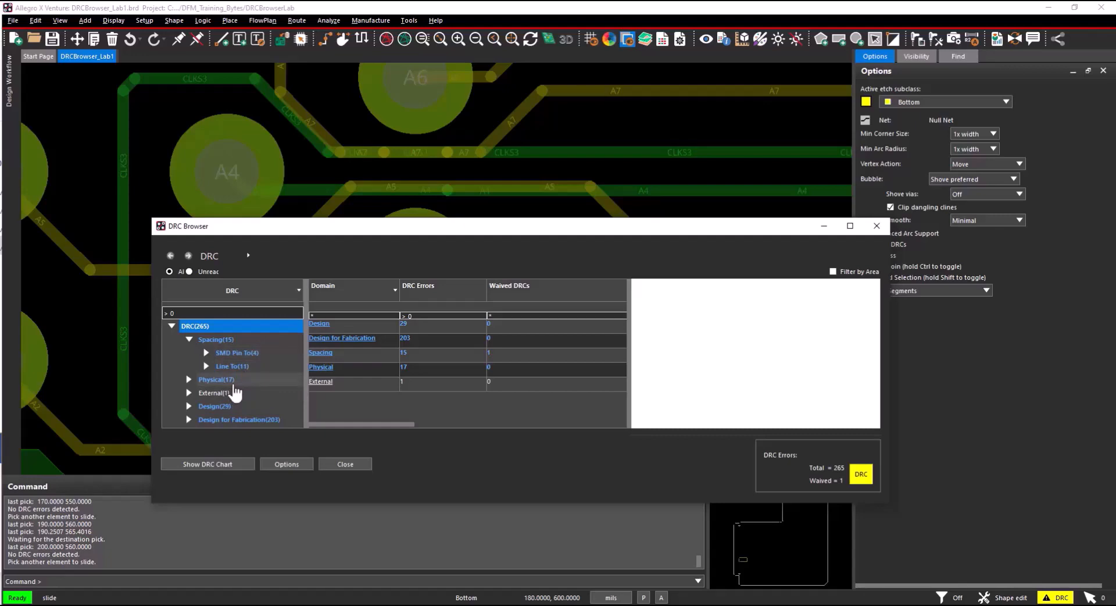
pyautogui.rightClick(282, 282)
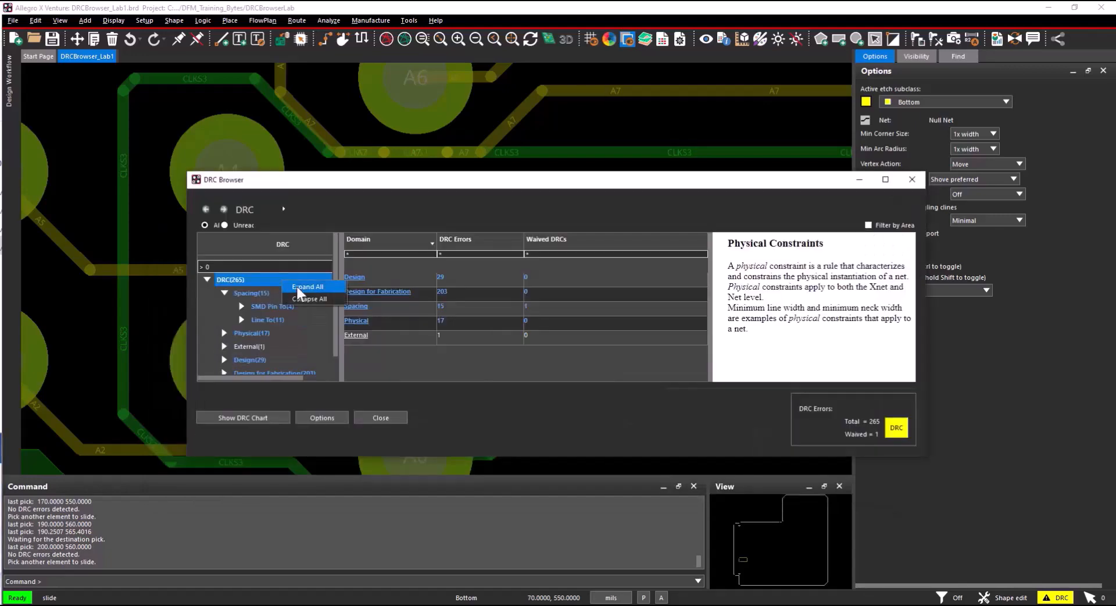
pyautogui.click(297, 287)
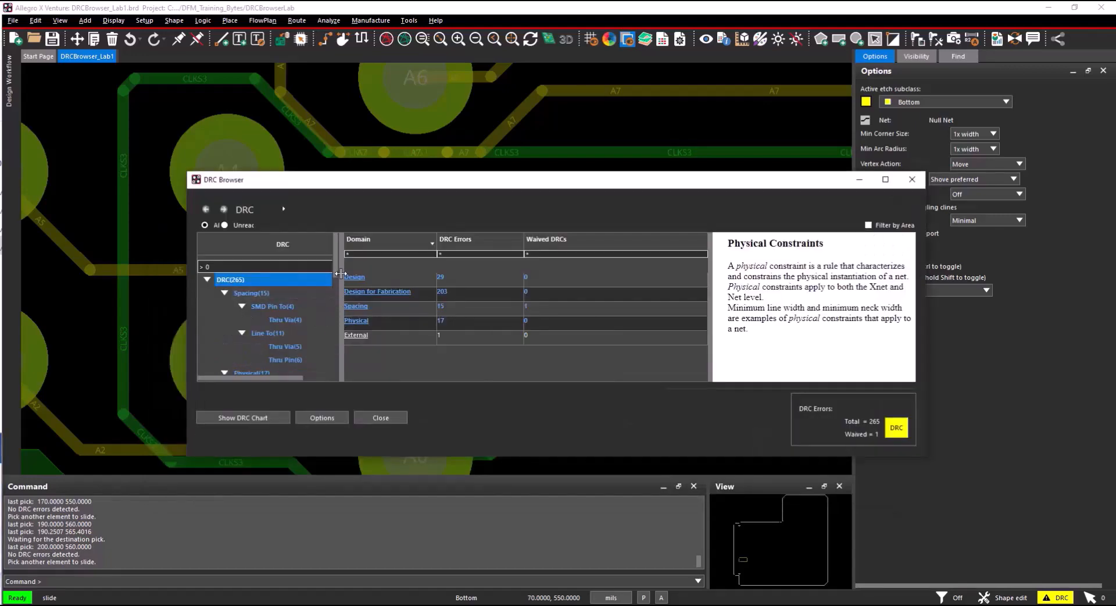
pyautogui.scroll(-1, 338, 280)
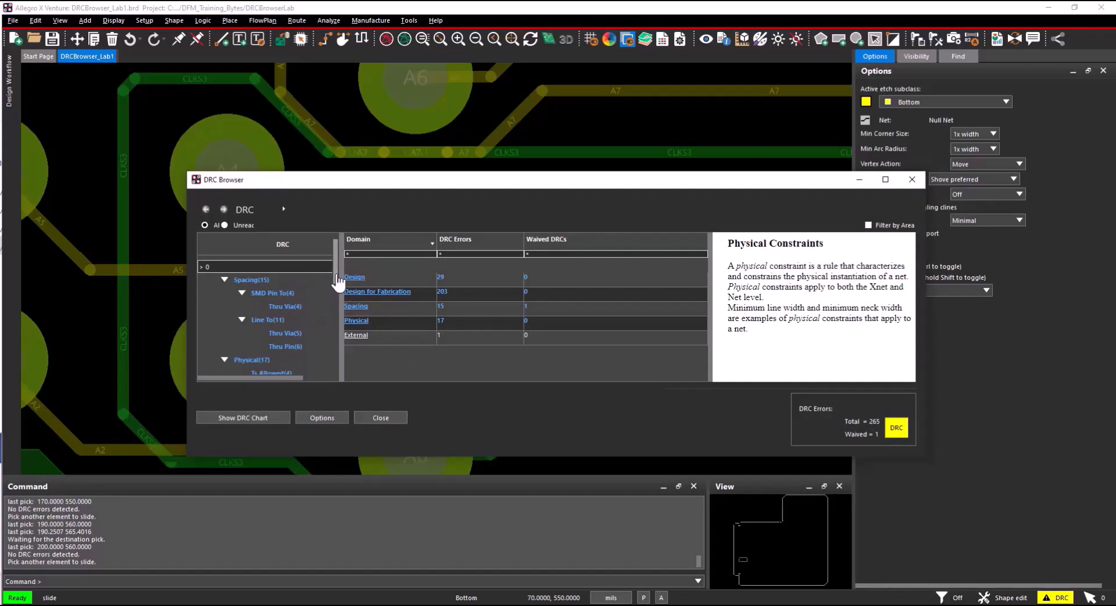
pyautogui.click(285, 281)
pyautogui.rightClick(285, 282)
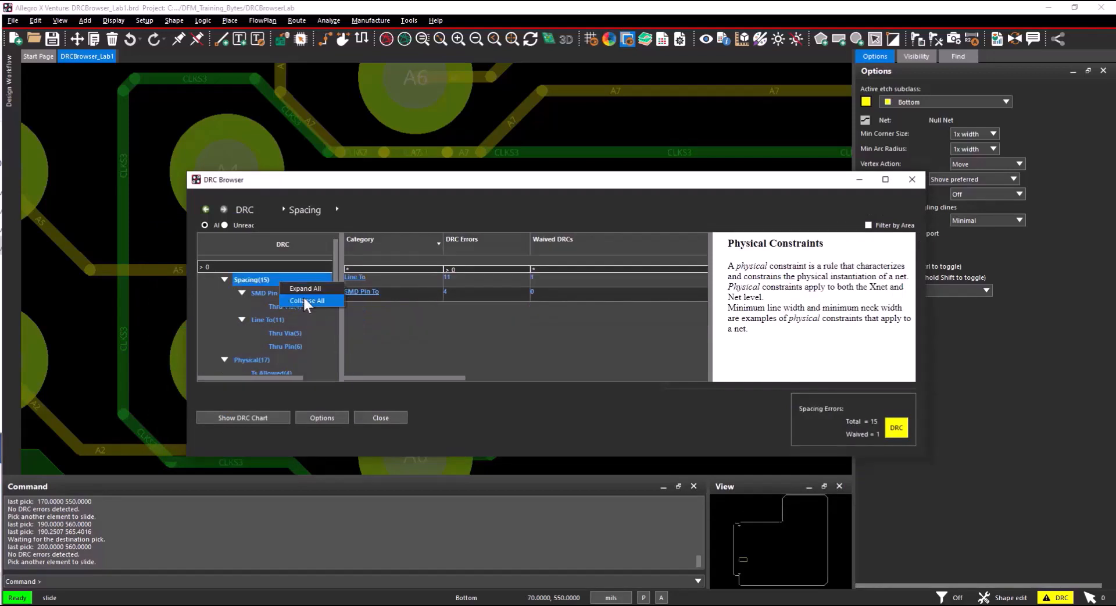
pyautogui.click(304, 300)
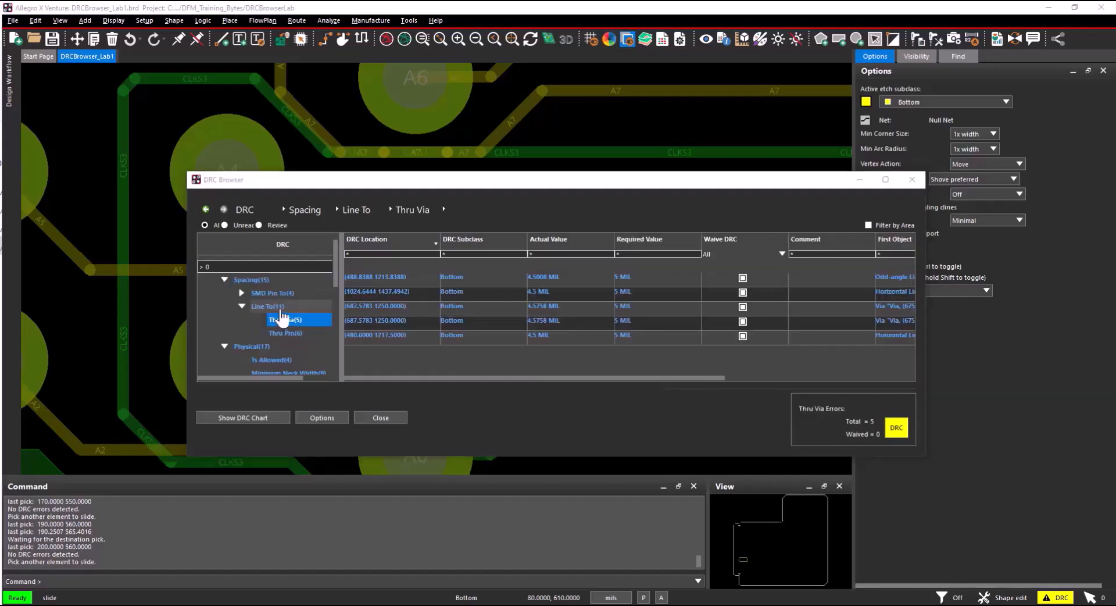
# - List the Thru Via errors under Spacing, Line To, and sort them by actual value in descending order
pyautogui.click(289, 308)
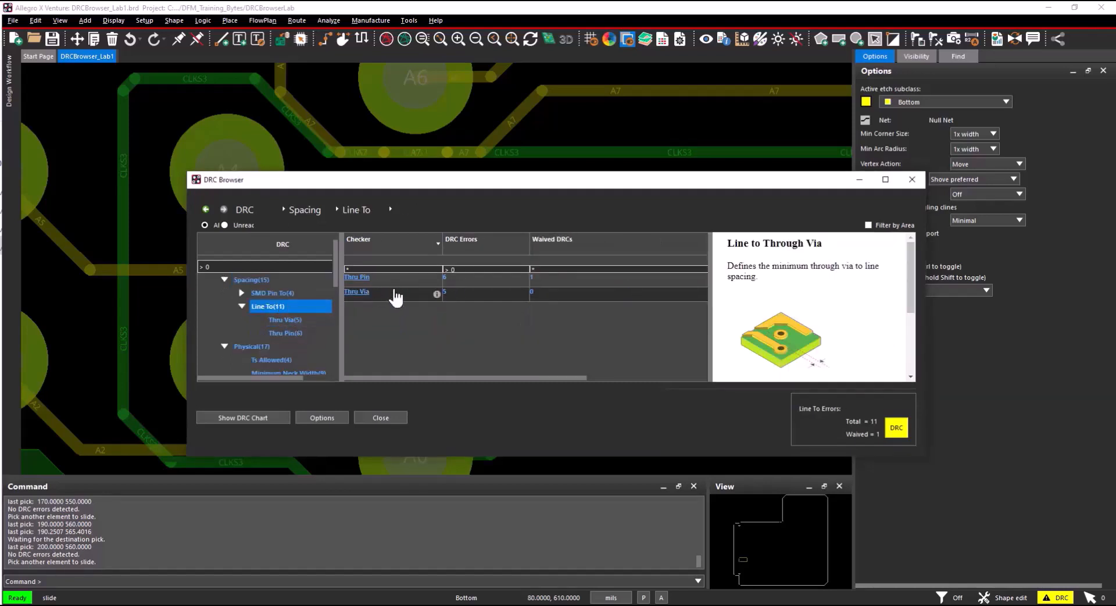
pyautogui.moveTo(432, 281)
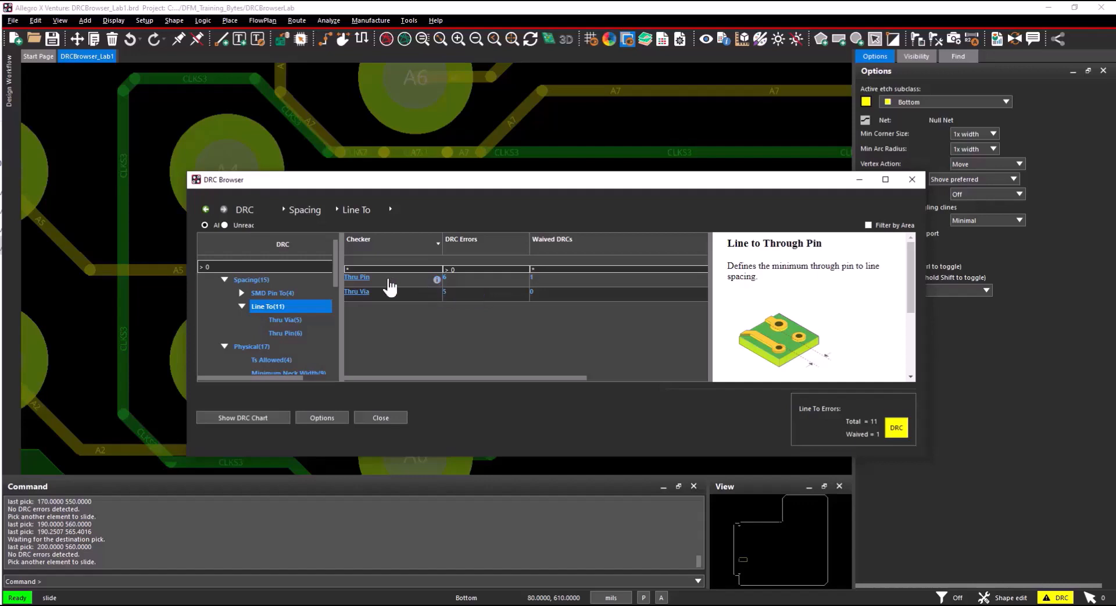
pyautogui.click(304, 321)
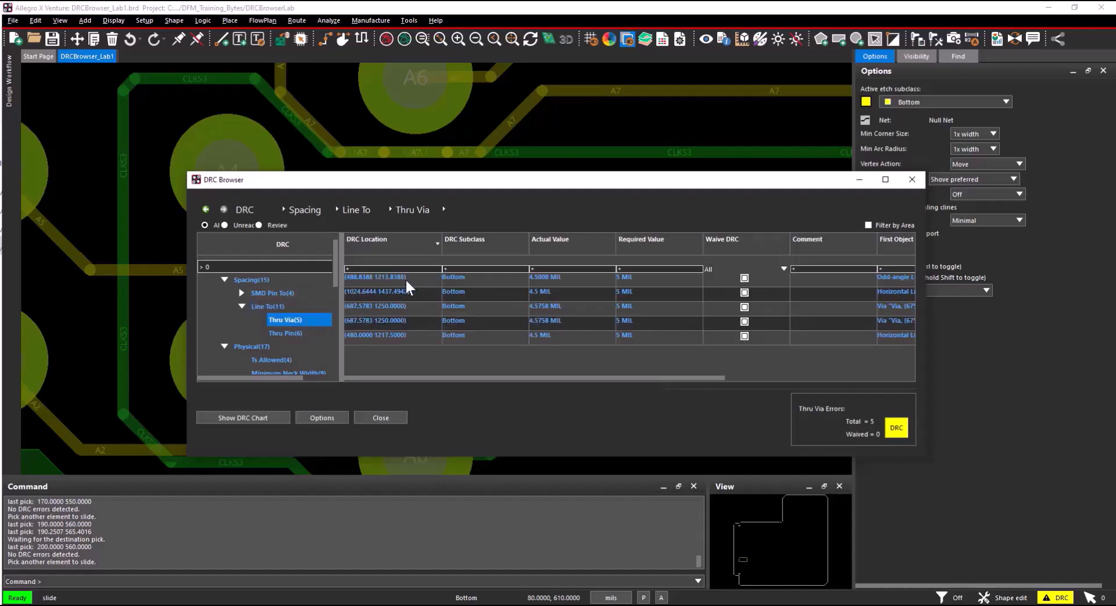
pyautogui.click(577, 247)
pyautogui.click(577, 249)
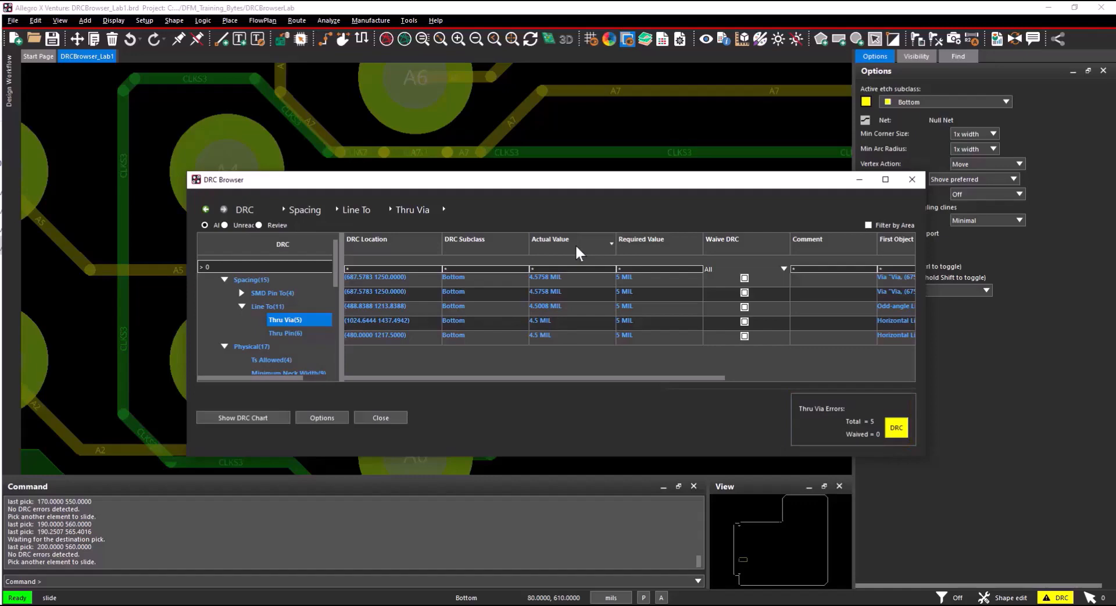
# - Cross-probe the Thru Via errors at (687.5783 1250.0000), (488.8388 1213.8388) and (1024.6444 1437.4942) on the board in turn
pyautogui.click(392, 437)
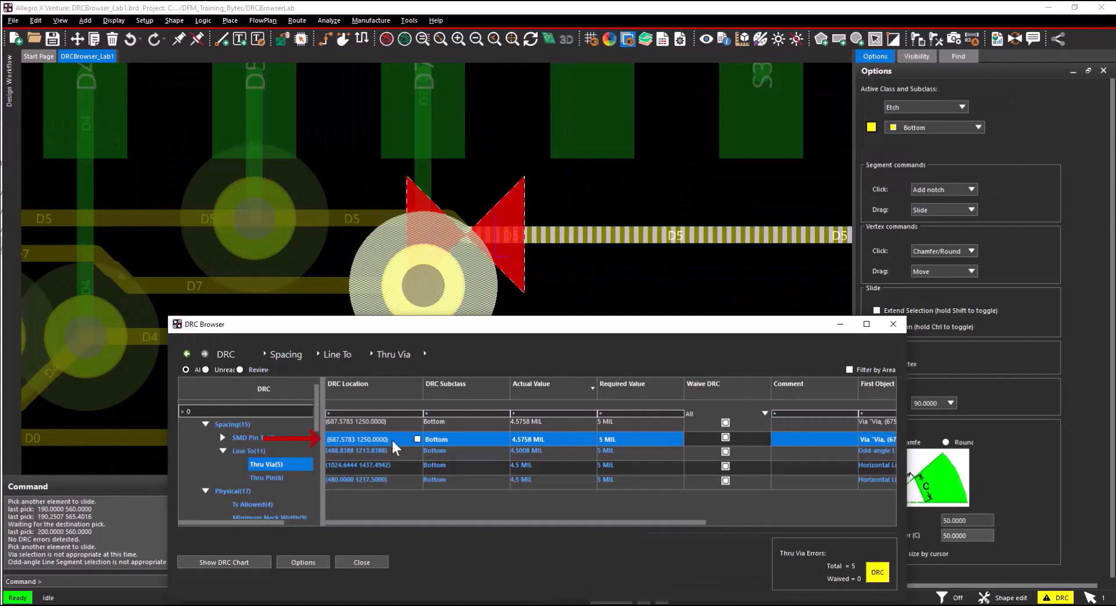
pyautogui.click(392, 450)
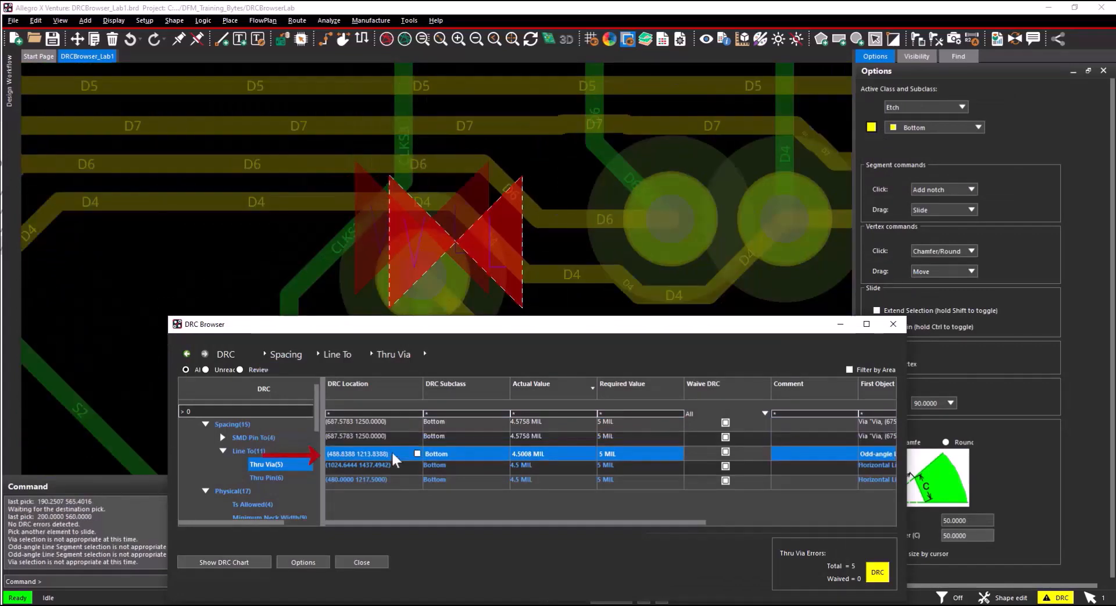
pyautogui.click(396, 464)
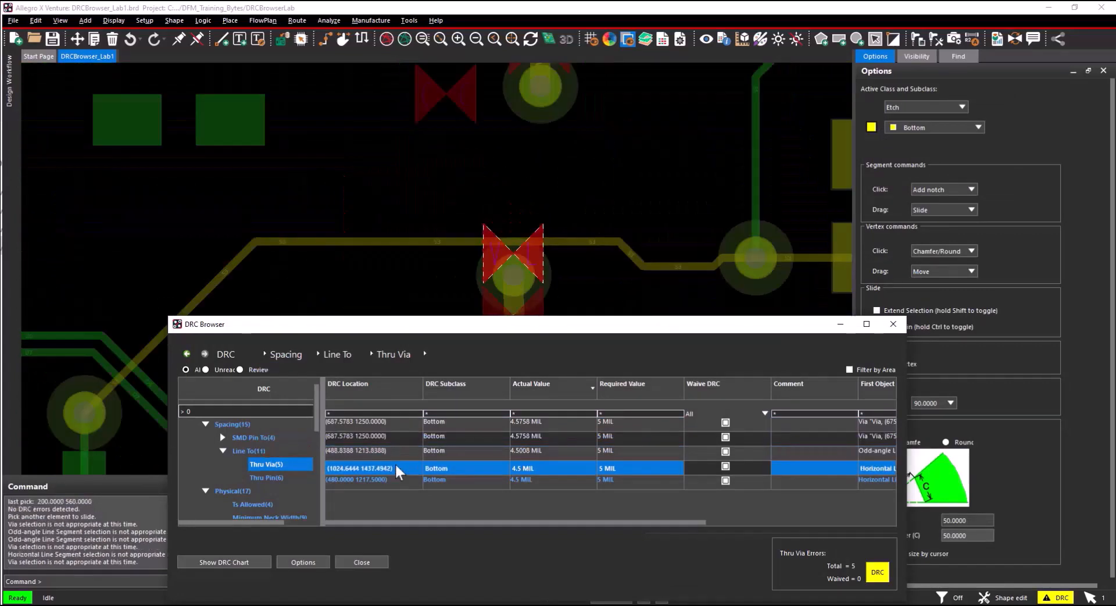
# - Slide the horizontal S3 trace segment above the VCC via up to Y 1460.0000, away from the via
pyautogui.moveTo(496, 323); pyautogui.dragTo(497, 372)
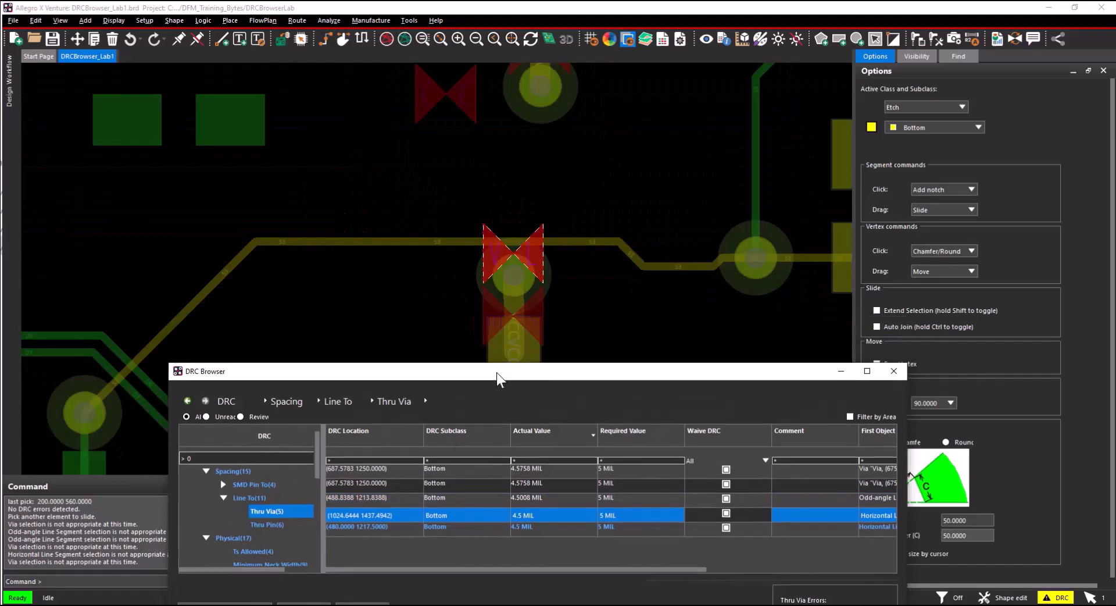
pyautogui.scroll(2, 520, 252)
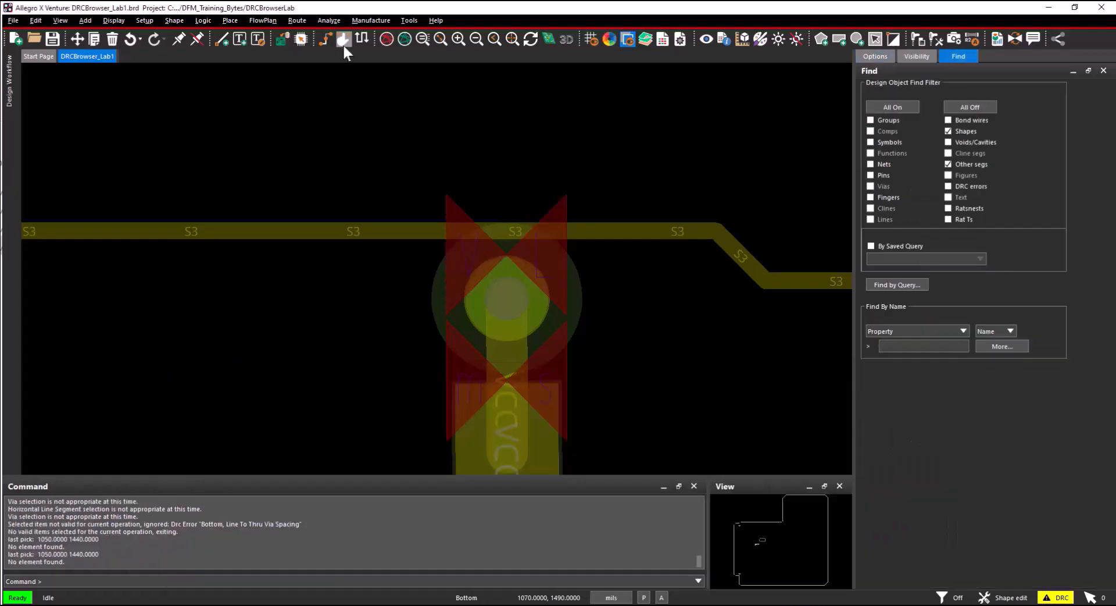
pyautogui.click(343, 43)
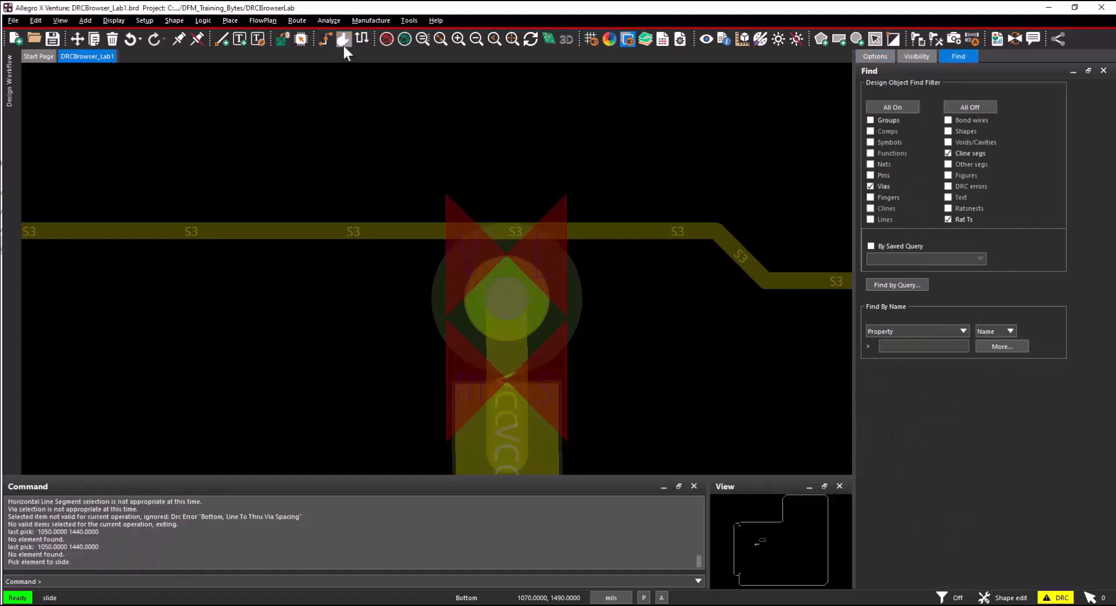
pyautogui.click(571, 231)
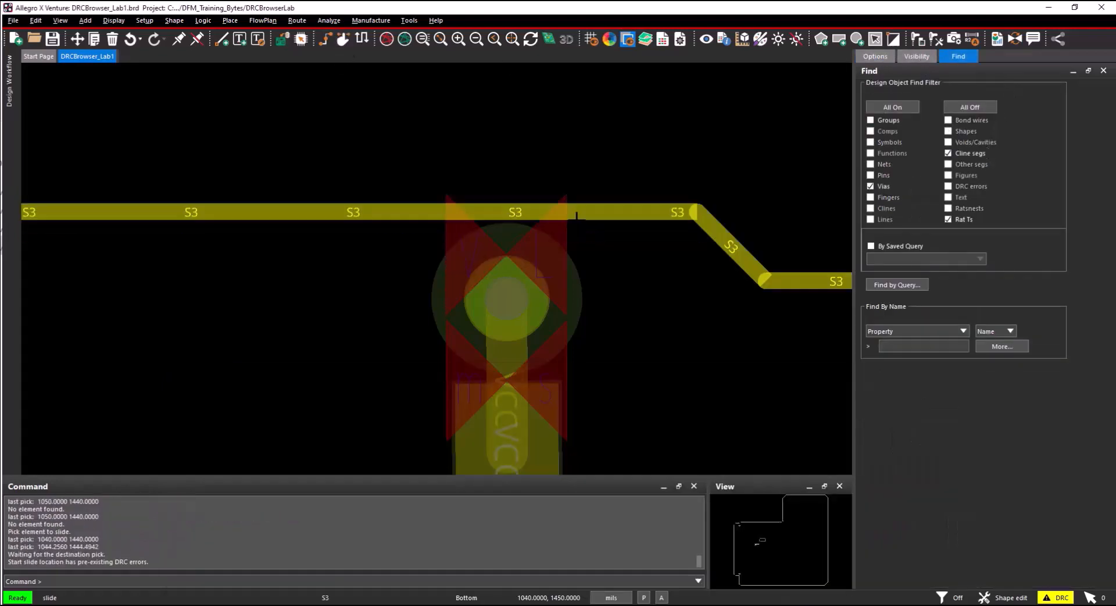
pyautogui.click(564, 211)
pyautogui.click(580, 210)
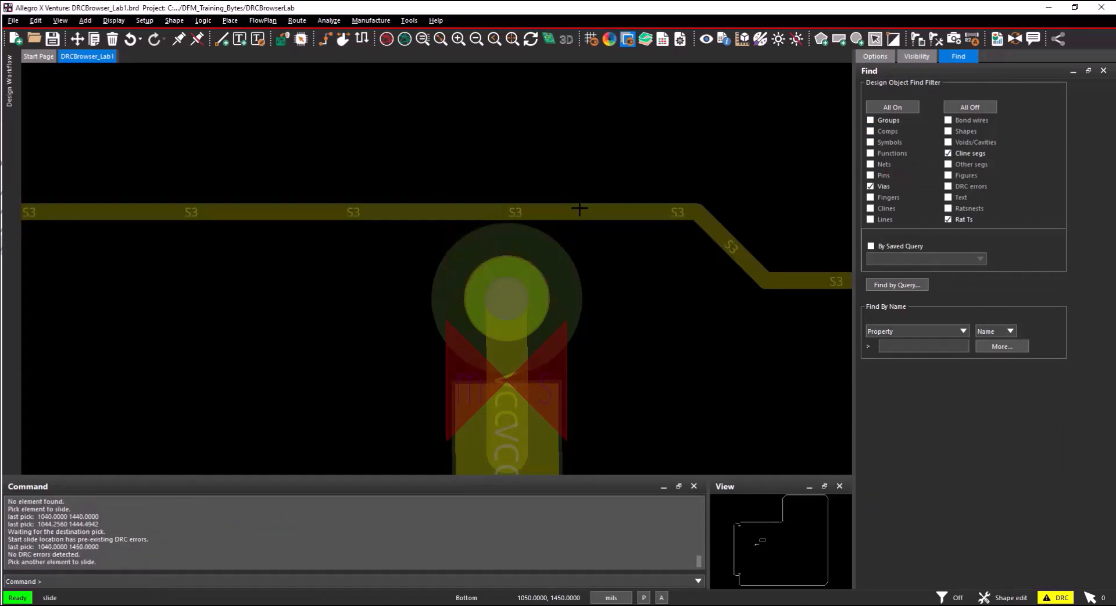
pyautogui.click(581, 178)
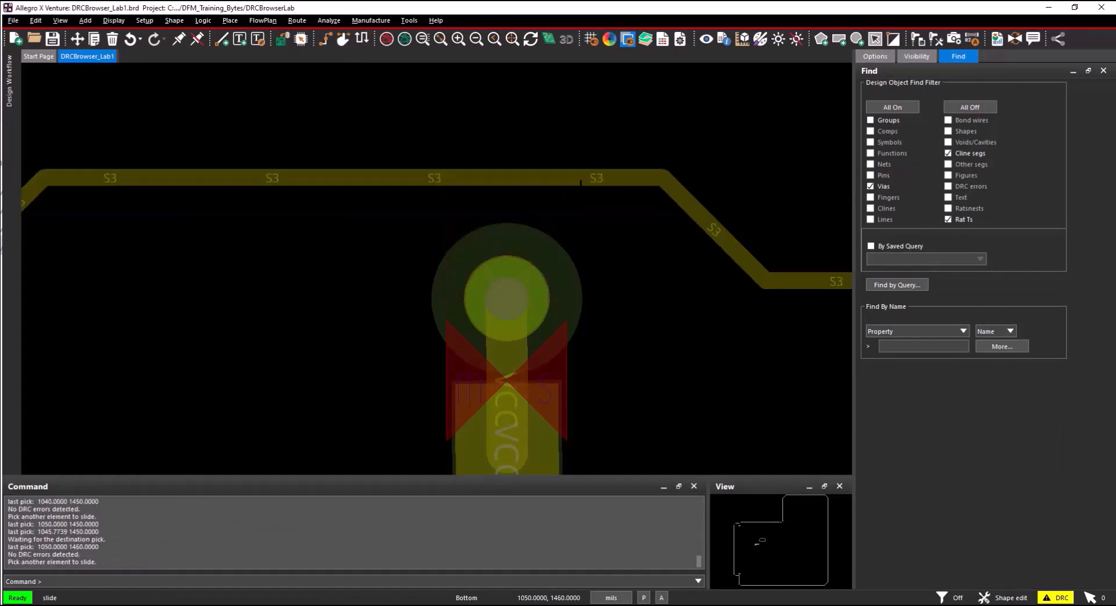
# - Slide the VCC via up away from its pad, picking destination (1020.0000, 1430.0000), and return to the DRC Browser
pyautogui.click(501, 270)
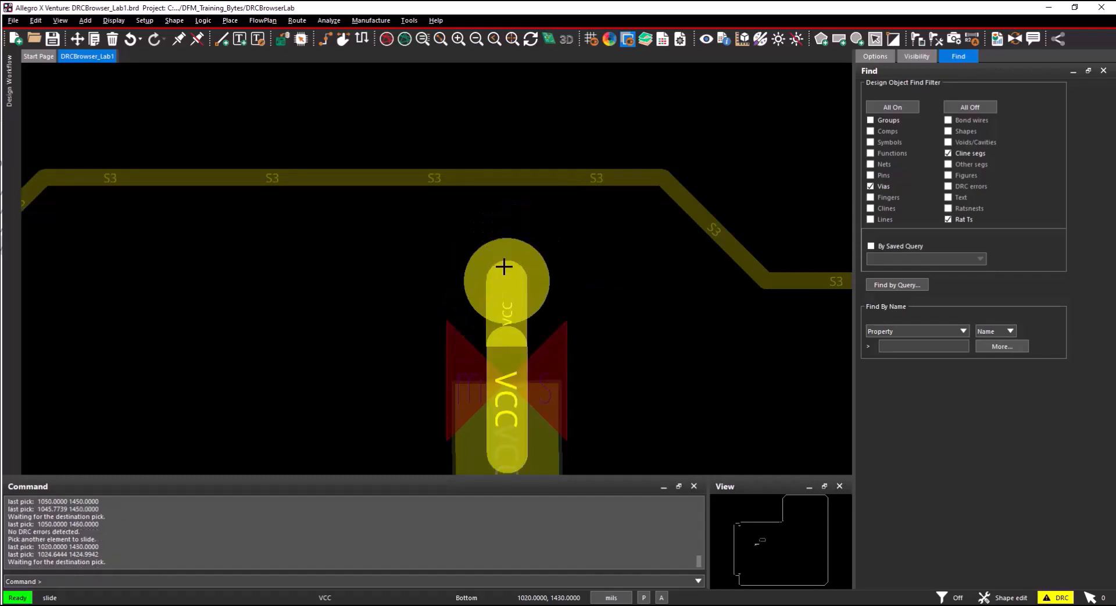
pyautogui.click(504, 267)
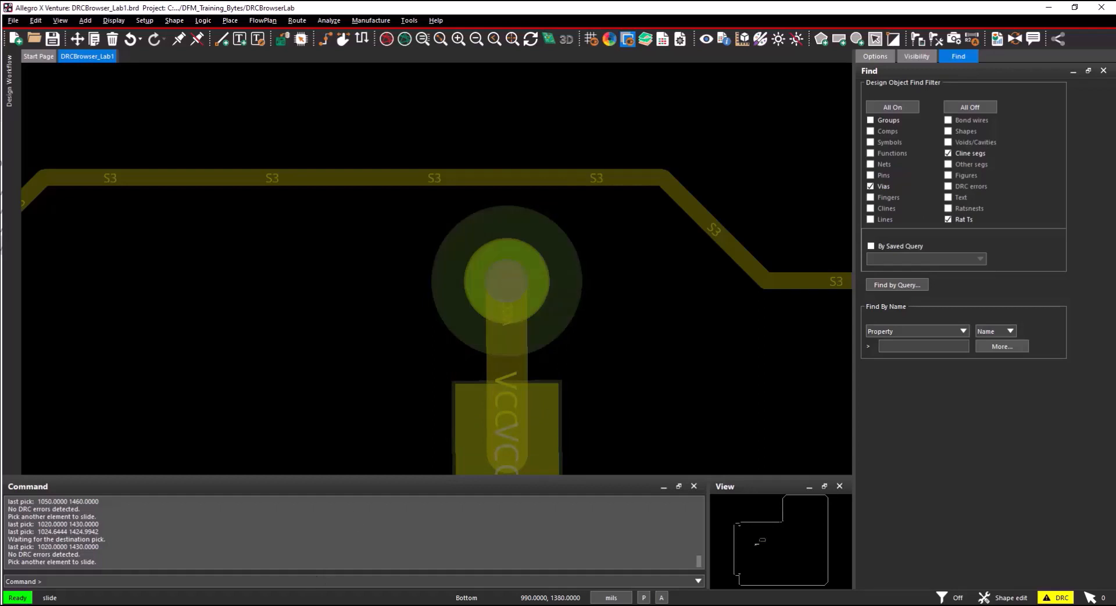
pyautogui.click(271, 574)
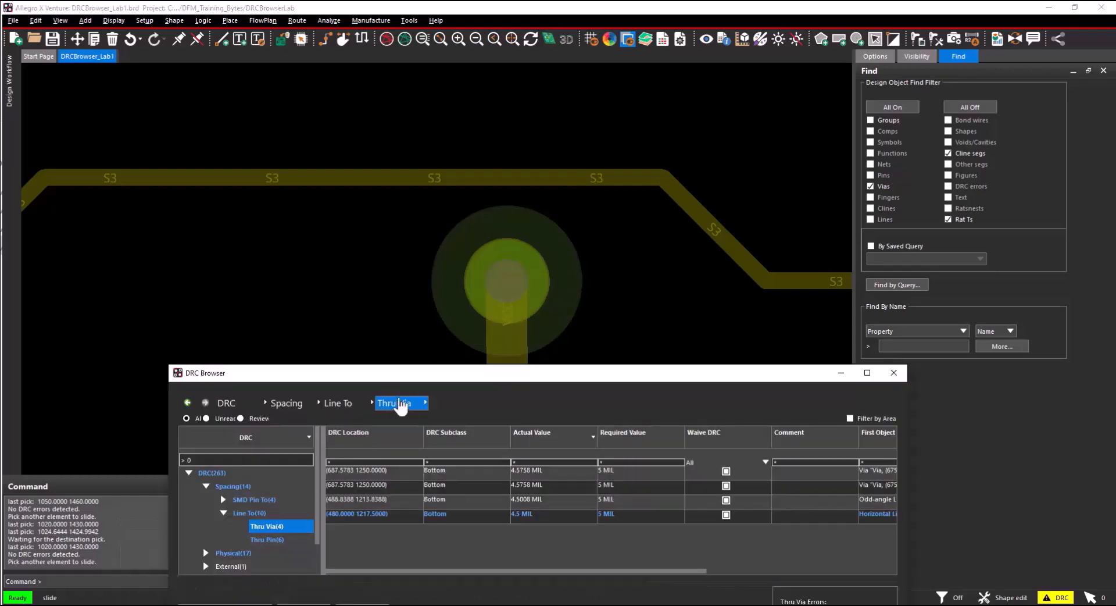
pyautogui.moveTo(408, 379); pyautogui.dragTo(412, 324)
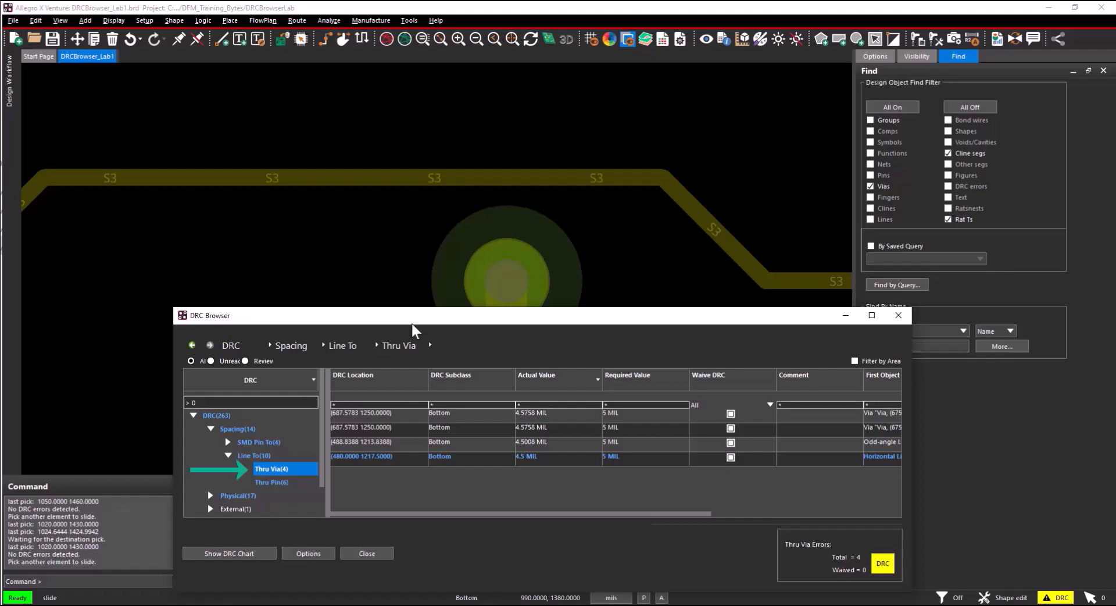
# - Go back from the Thru Via errors to the top-level DRC overview
pyautogui.click(229, 455)
pyautogui.click(242, 432)
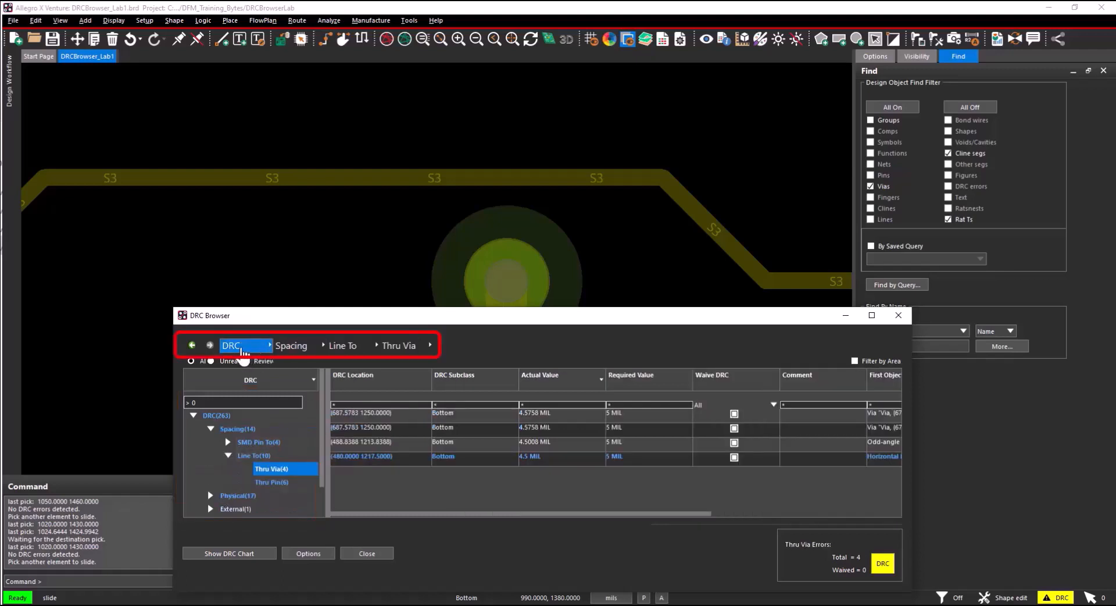
pyautogui.click(242, 349)
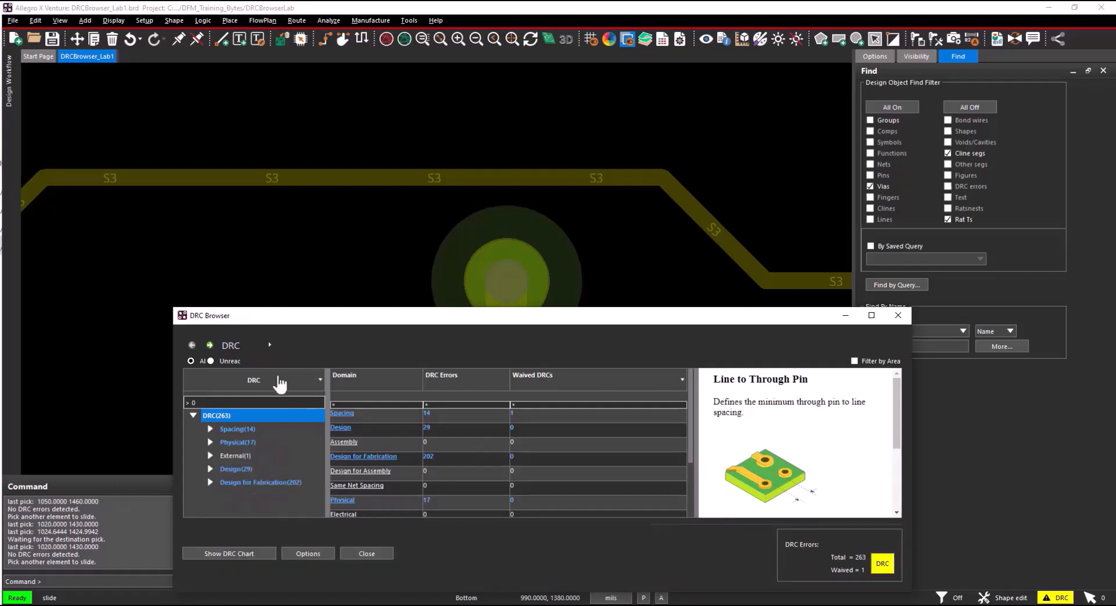
# - Switch the DRC display view to Domain view, then widen the DRC Browser window and move it lower over the board
pyautogui.click(308, 554)
pyautogui.click(551, 367)
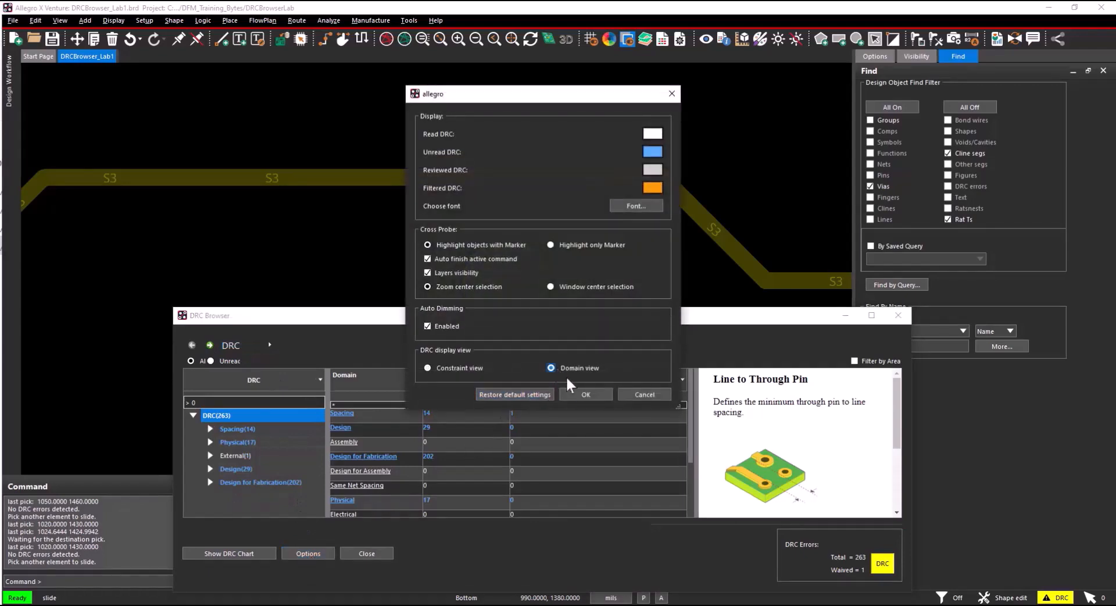
pyautogui.click(585, 394)
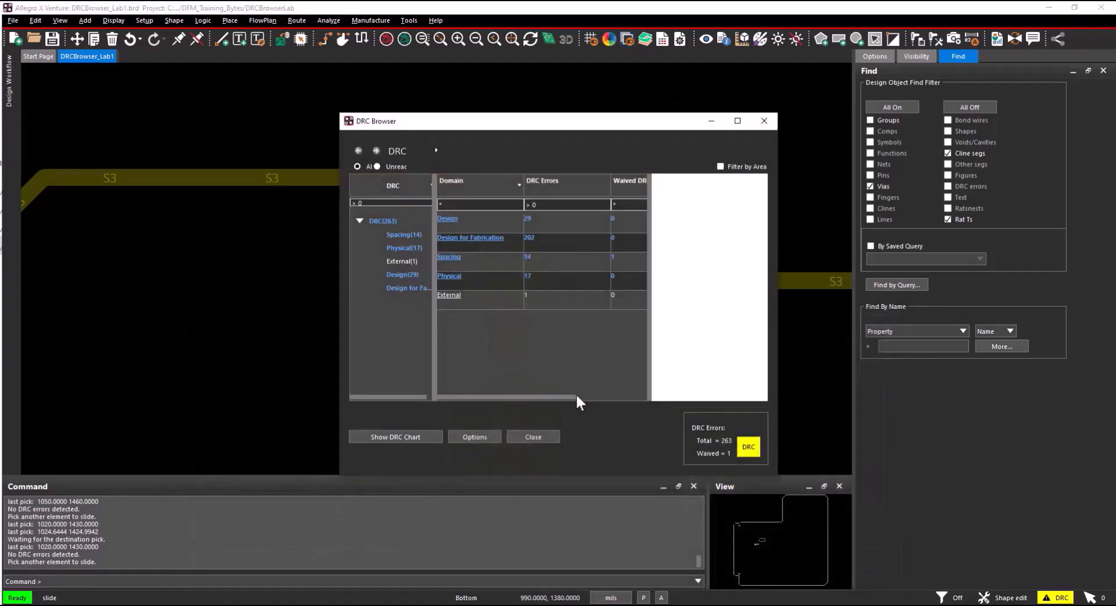
pyautogui.moveTo(340, 314); pyautogui.dragTo(127, 312)
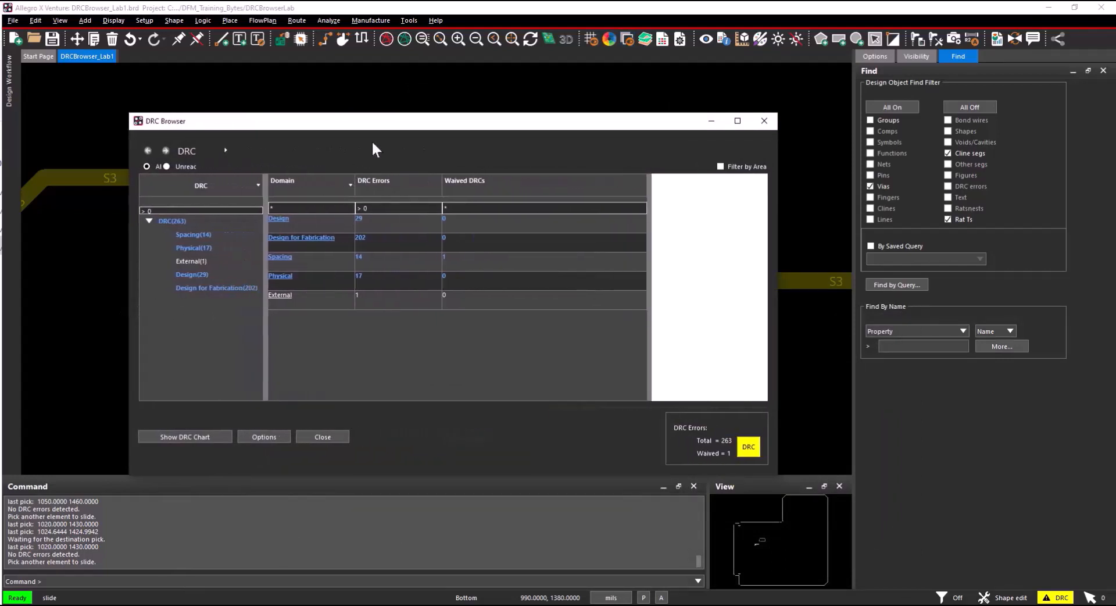
pyautogui.moveTo(385, 118); pyautogui.dragTo(354, 300)
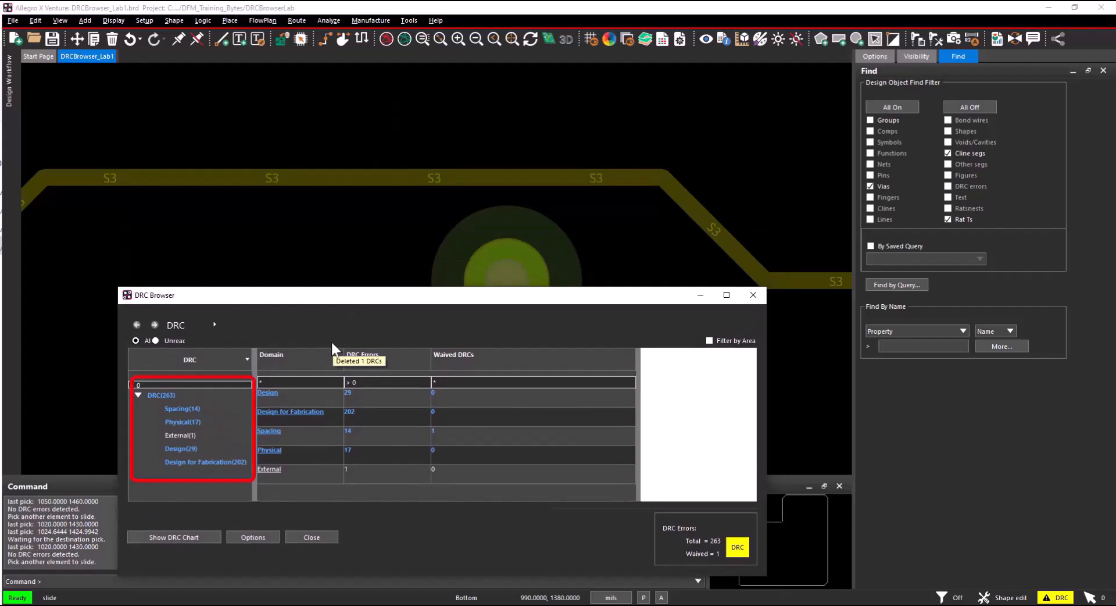
# - Examine the domain-based DRC lists for the Physical, Spacing and Design domains in turn
pyautogui.click(205, 422)
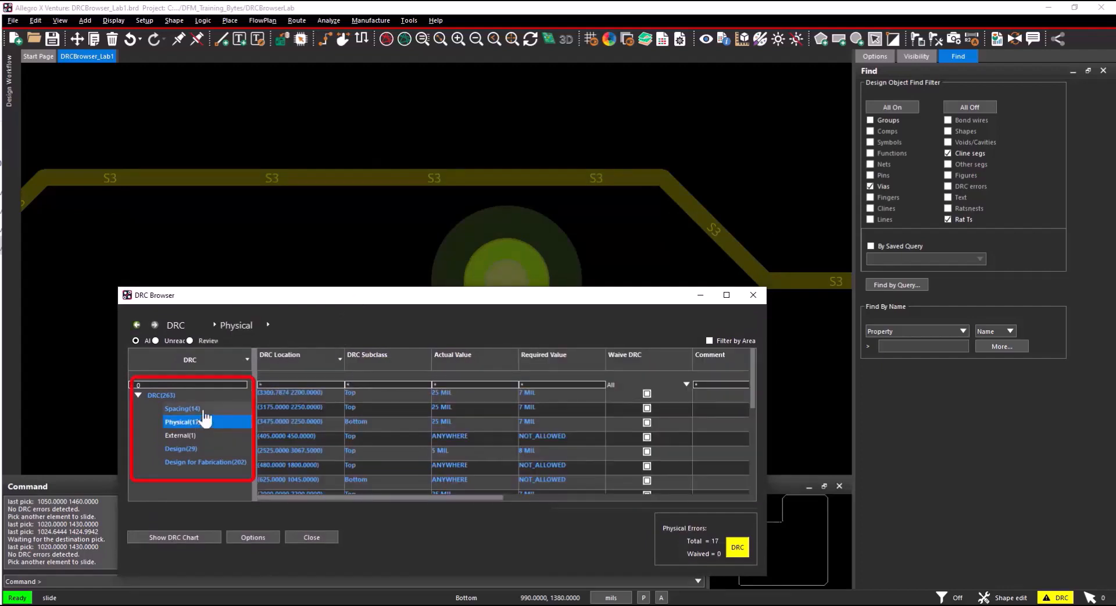
pyautogui.click(177, 409)
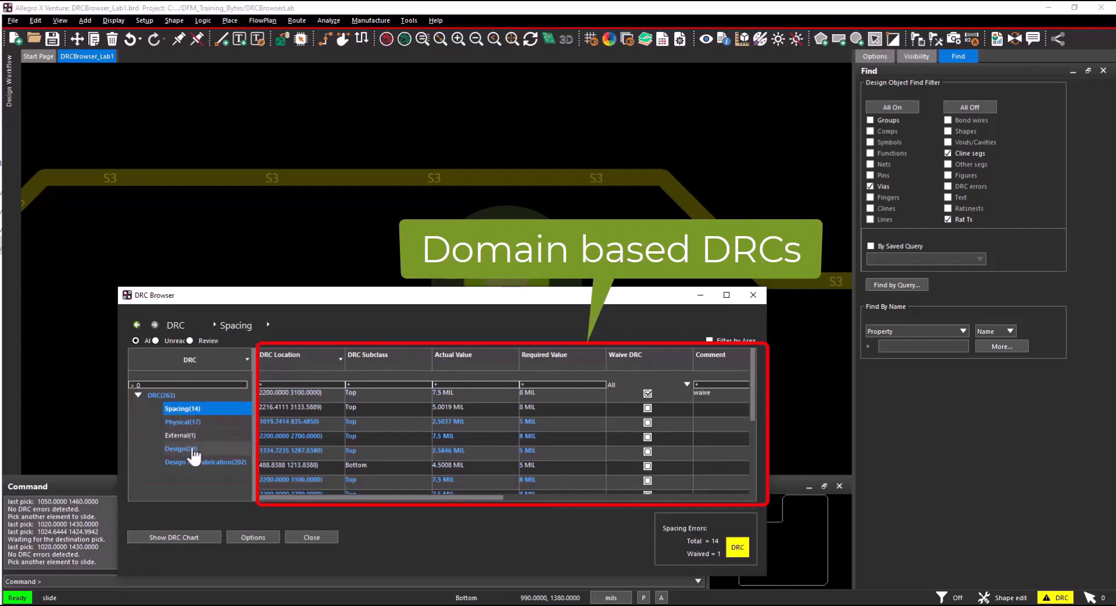
pyautogui.click(193, 450)
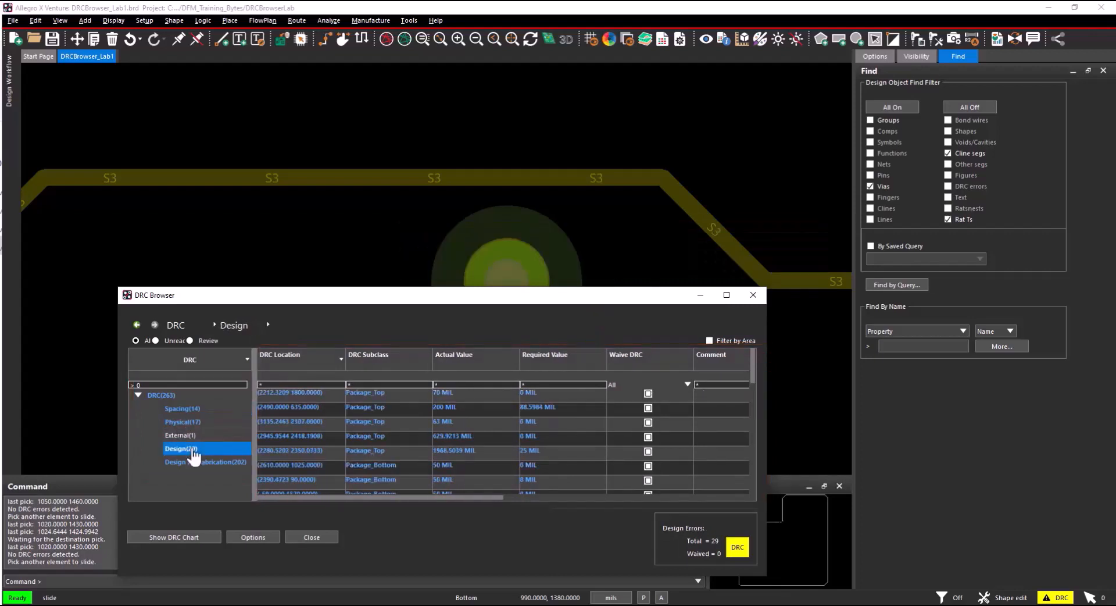